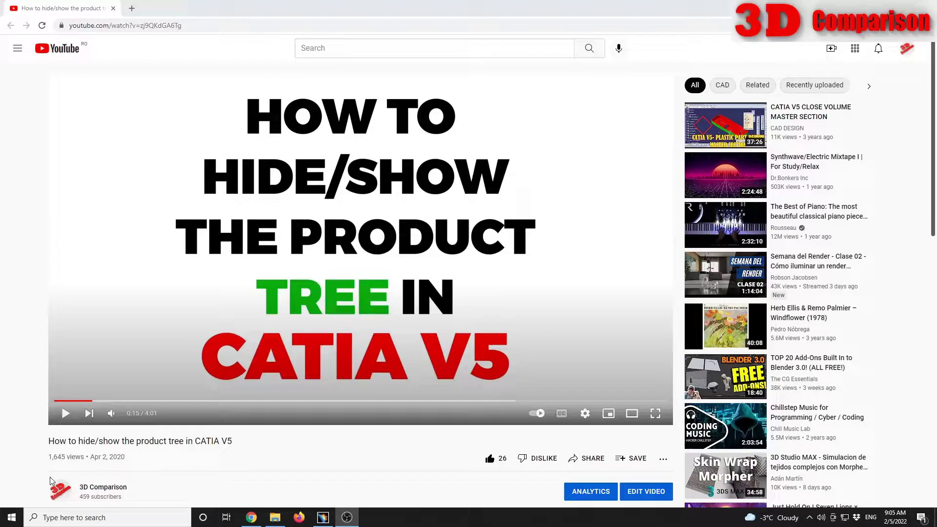
Step: Switch to the Robot ABB assembly in CATIA and orbit the model to another angle
scroll(30, 439, down, 5)
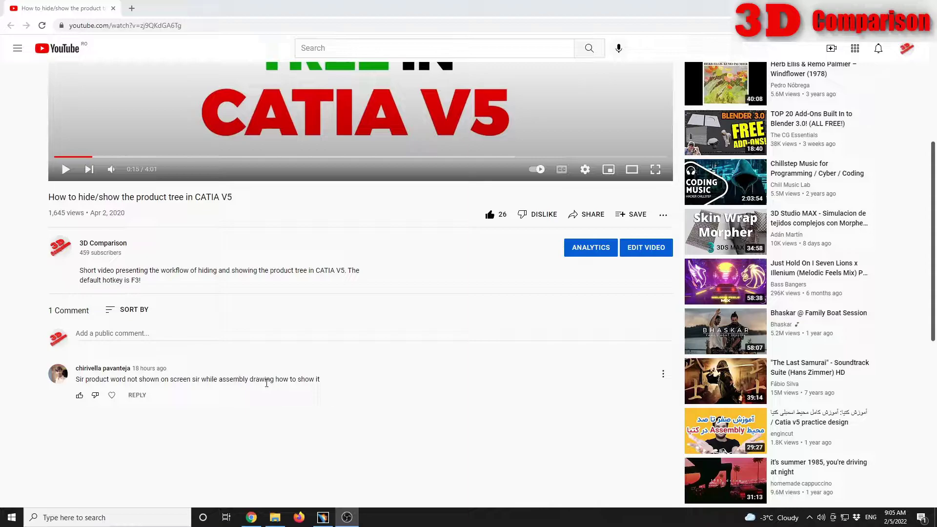
scroll(323, 401, up, 2)
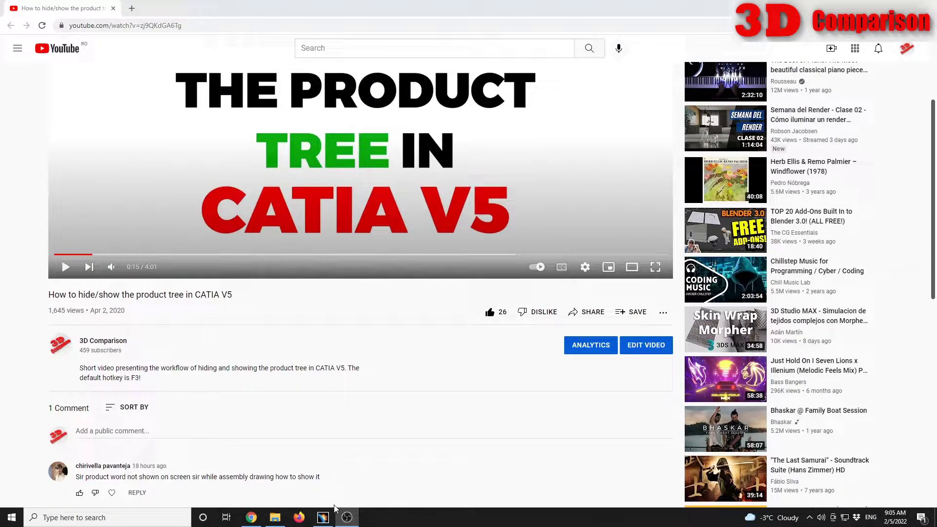
click(323, 517)
middle_drag(318, 341, 334, 261)
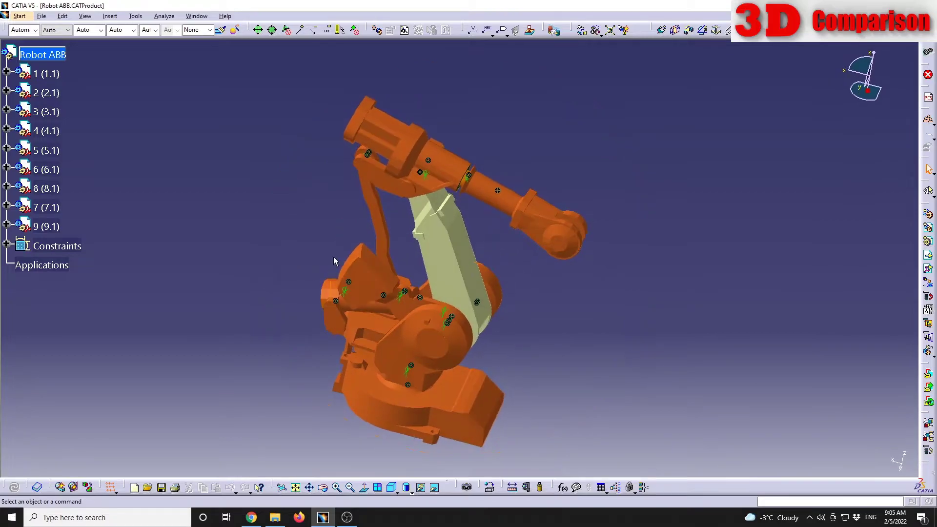
Step: Drag the specification tree off toward the top-left so only the robot shows
click(7, 266)
middle_drag(197, 234, 239, 253)
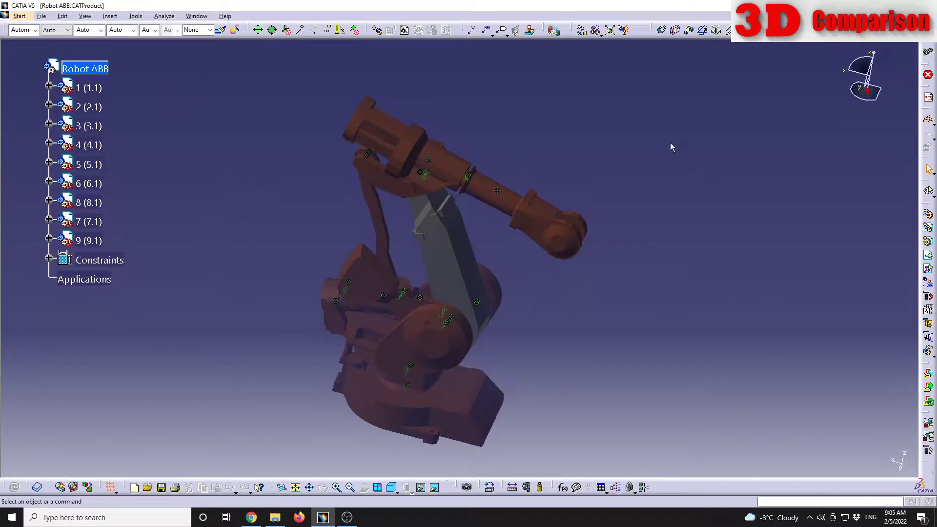
middle_drag(226, 204, 94, 180)
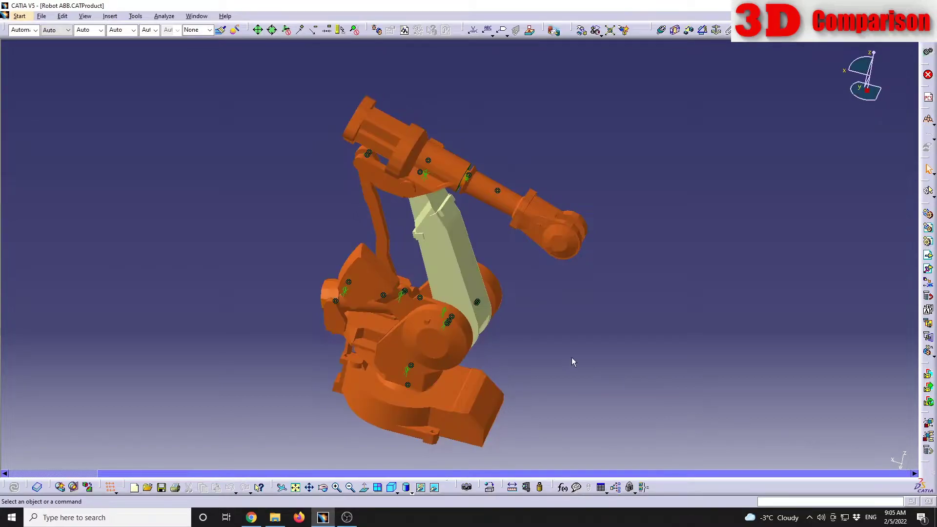
Step: Orbit the robot and shrink the specification tree to a tiny size
middle_drag(510, 341, 476, 255)
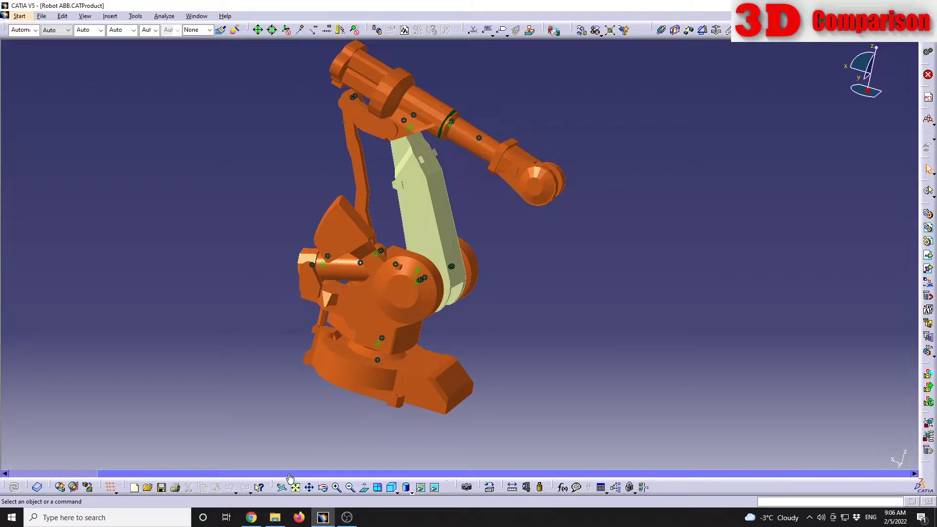
drag(284, 473, 152, 469)
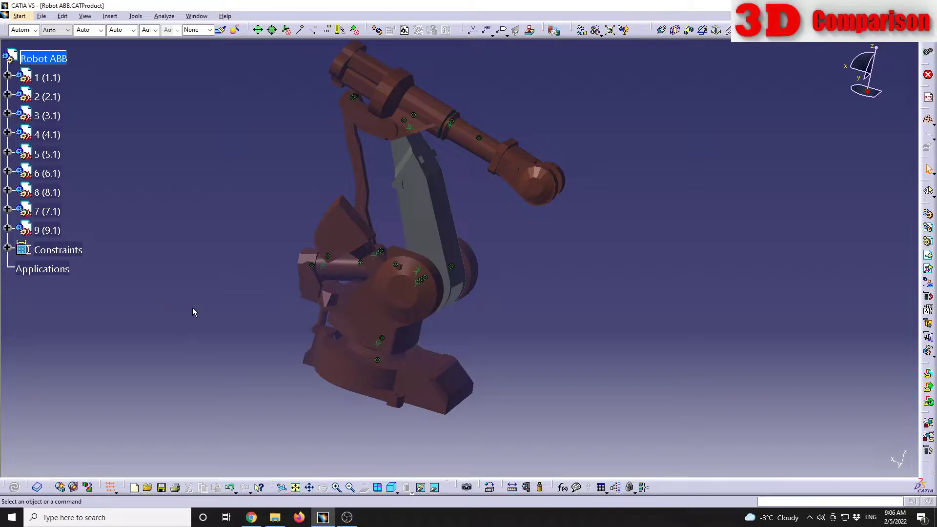
middle_drag(194, 229, 223, 183)
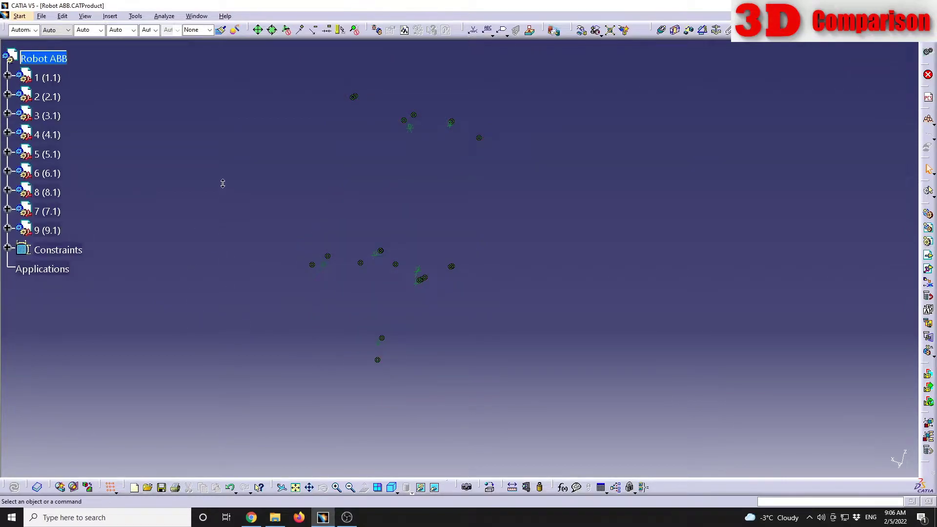
middle_drag(229, 136, 243, 319)
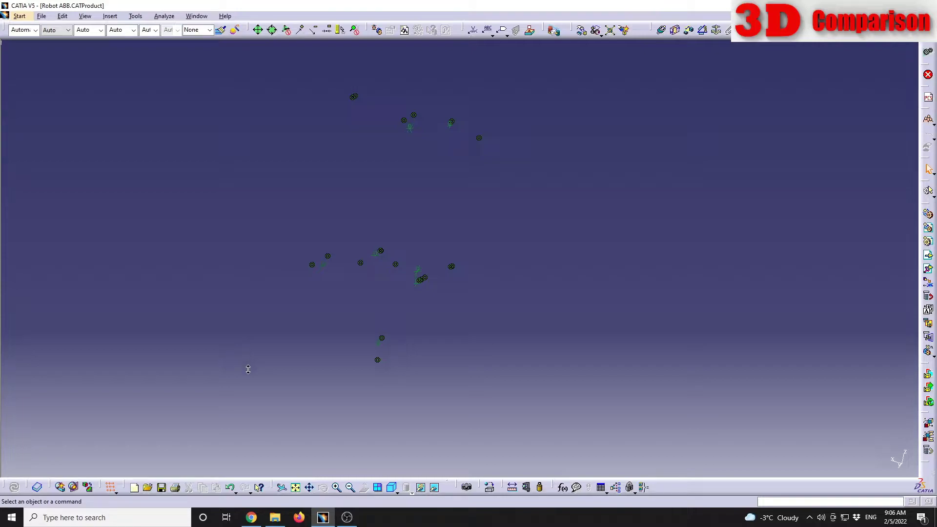
Step: Return control to the robot geometry with Shift+F3 and pan the model slightly left
key(shift+F3)
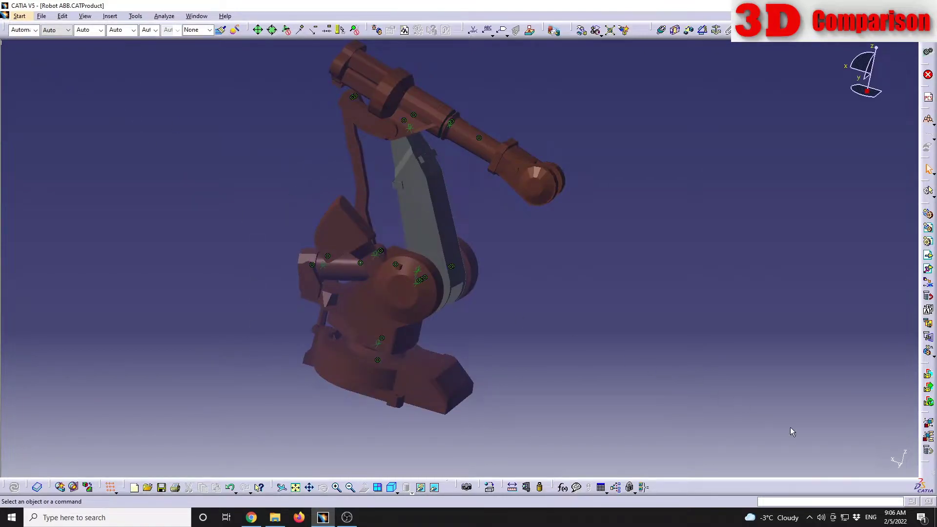
middle_drag(688, 350, 627, 314)
middle_drag(568, 282, 539, 281)
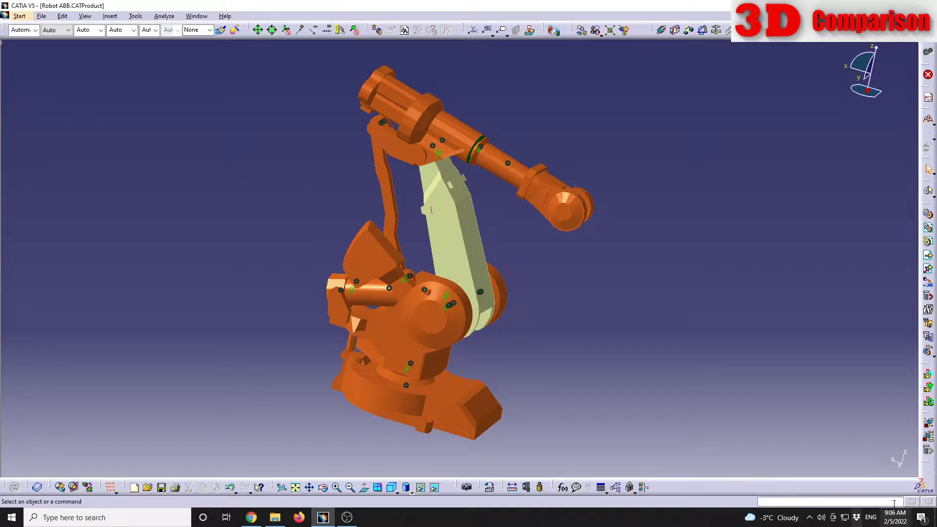
Step: Redisplay the full-size Robot ABB tree with F3, listing parts 1–9, Constraints and Applications
click(899, 464)
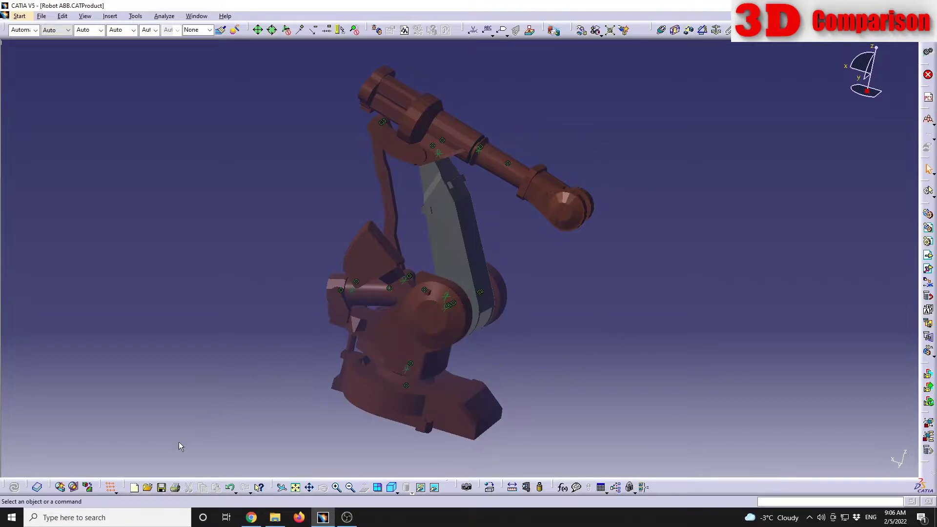
key(F3)
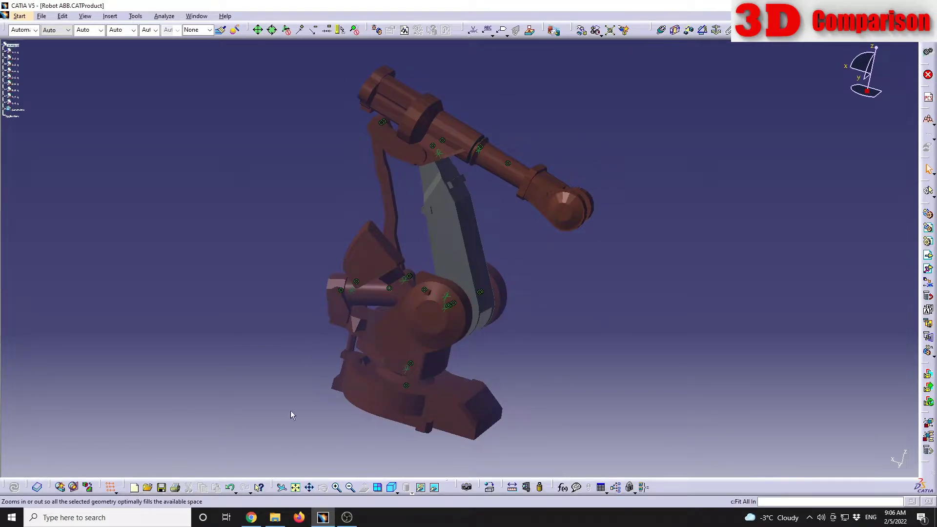
click(902, 463)
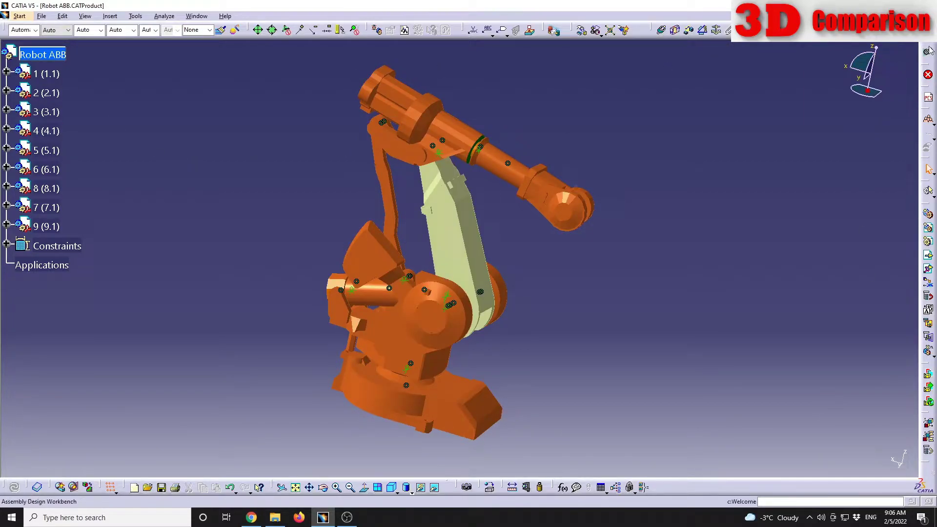
click(251, 517)
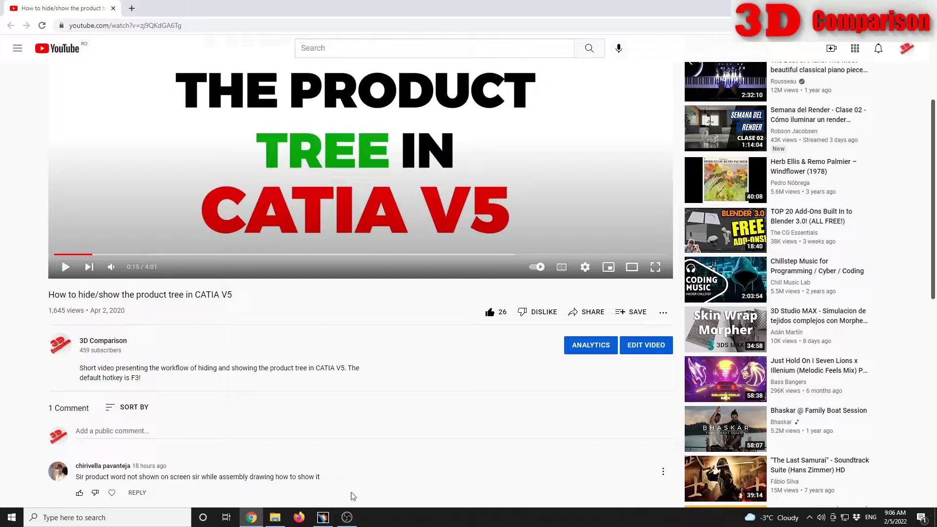
click(323, 517)
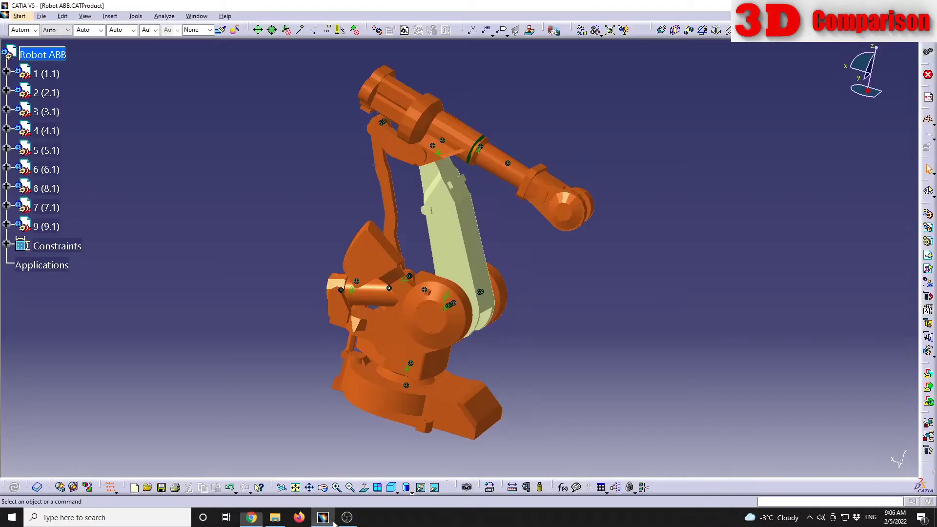
Step: Create a Drafting sheet at A3 ISO (297 x 420 mm) with all projection views auto-generated
click(20, 16)
mouse_move(30, 42)
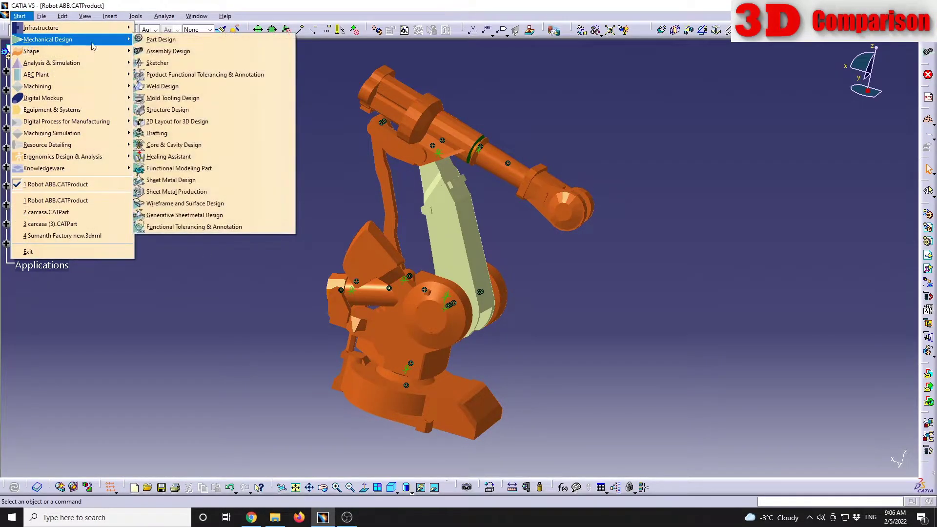
click(170, 134)
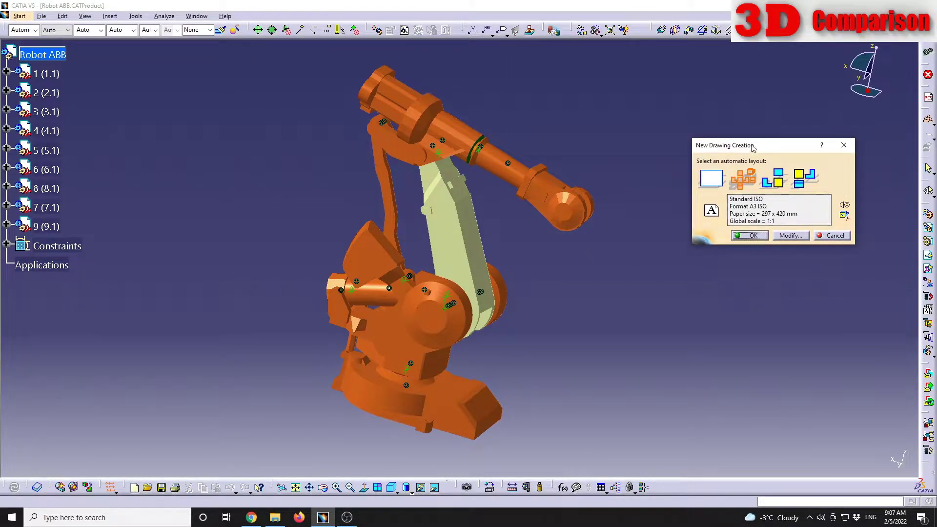
drag(732, 145, 680, 66)
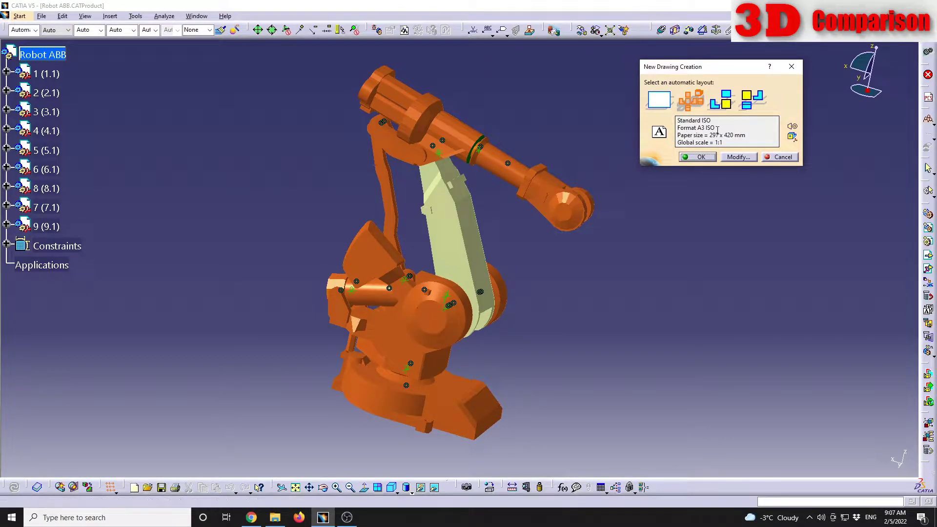
drag(717, 128, 676, 128)
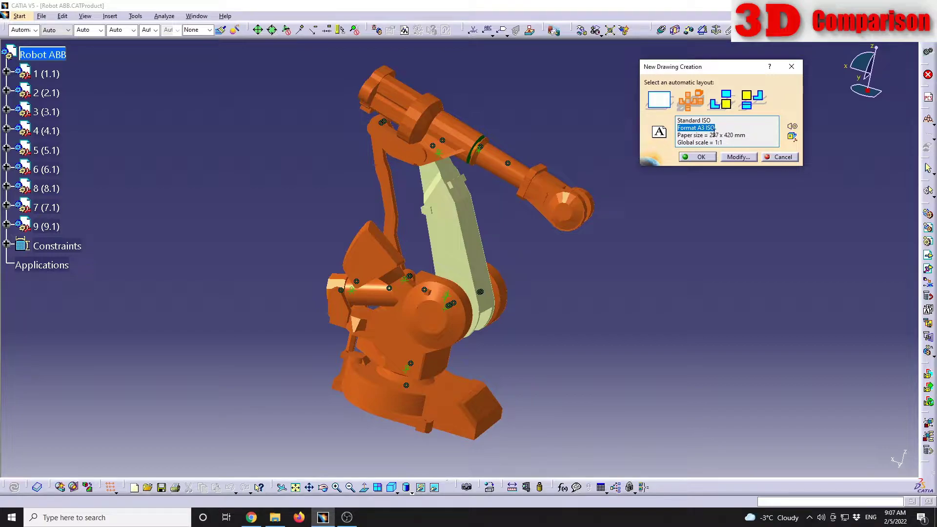
drag(746, 135, 704, 135)
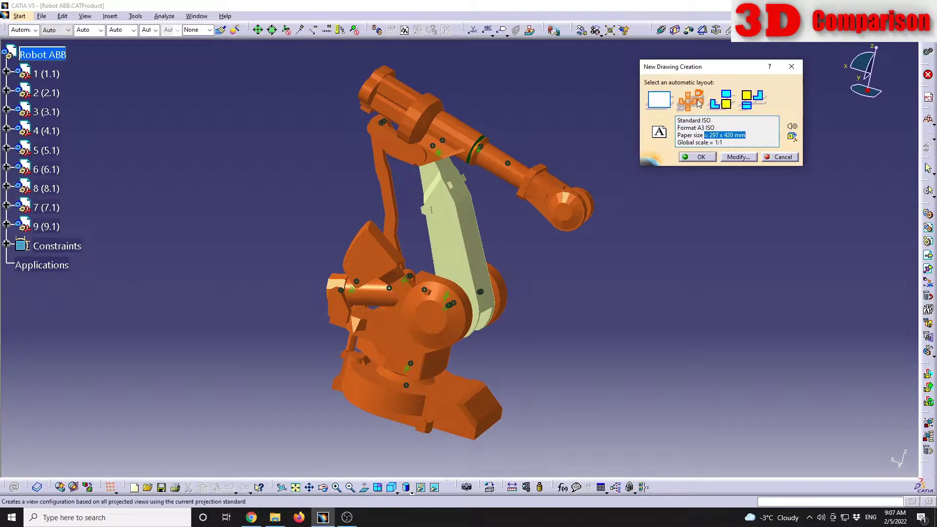
click(701, 157)
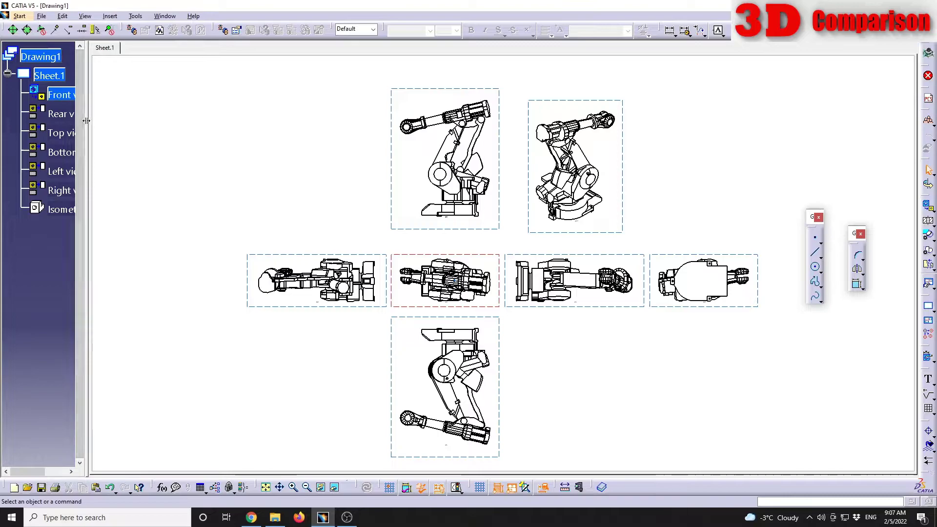
Step: Widen the tree panel so the Front, Rear, Top, Bottom, Left, Right and Isometric view names read fully
drag(88, 120, 124, 120)
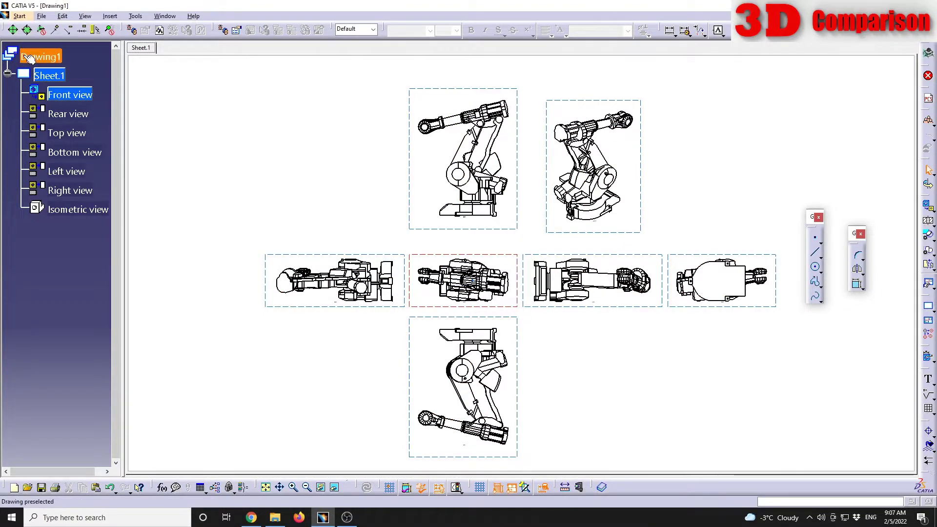
Step: Check the Sheet.1 properties, keep the A3 ISO format, and close without changes
right_click(60, 77)
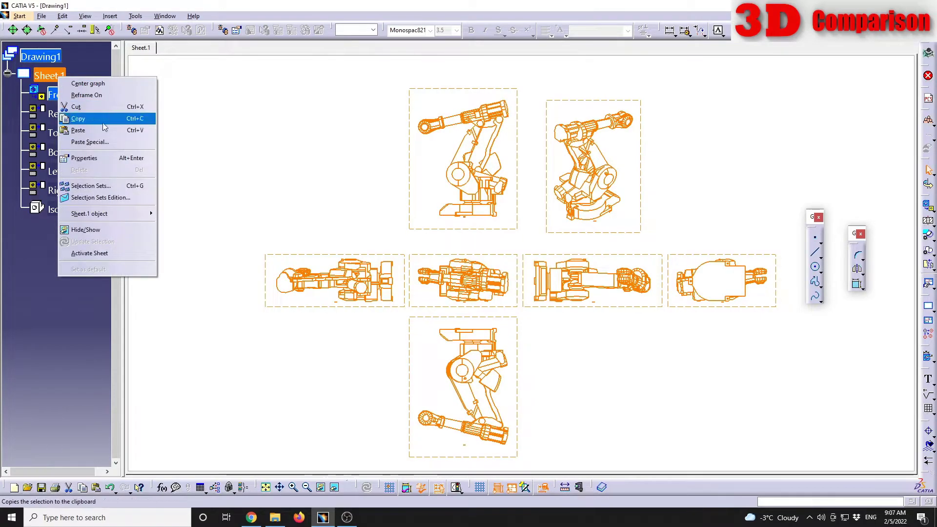
click(100, 158)
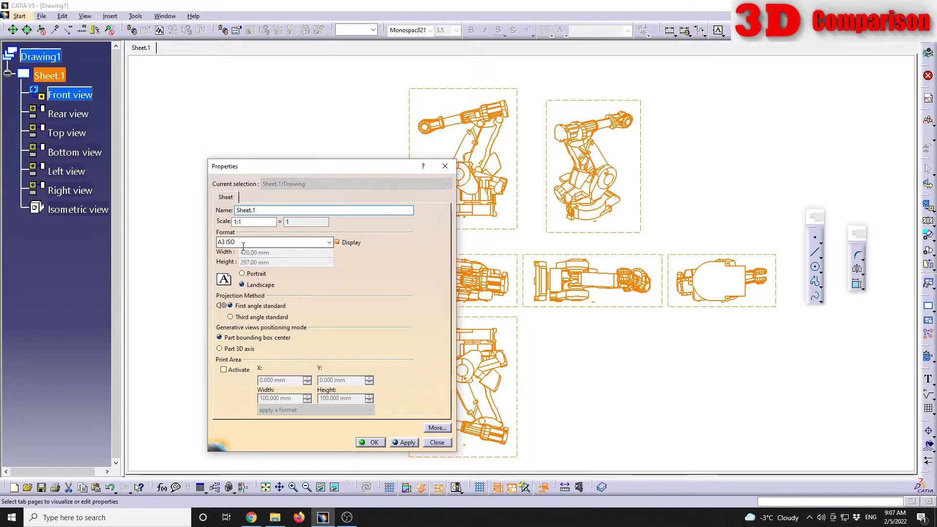
click(328, 243)
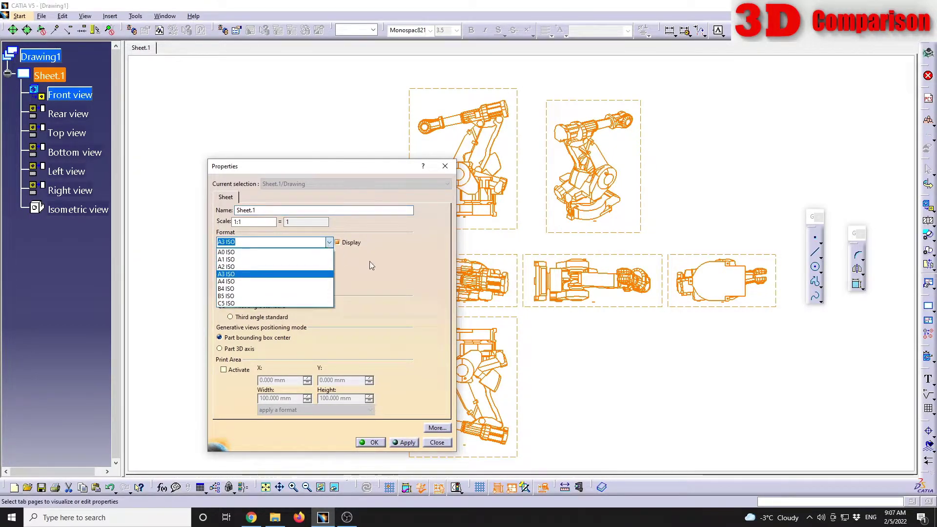
click(368, 264)
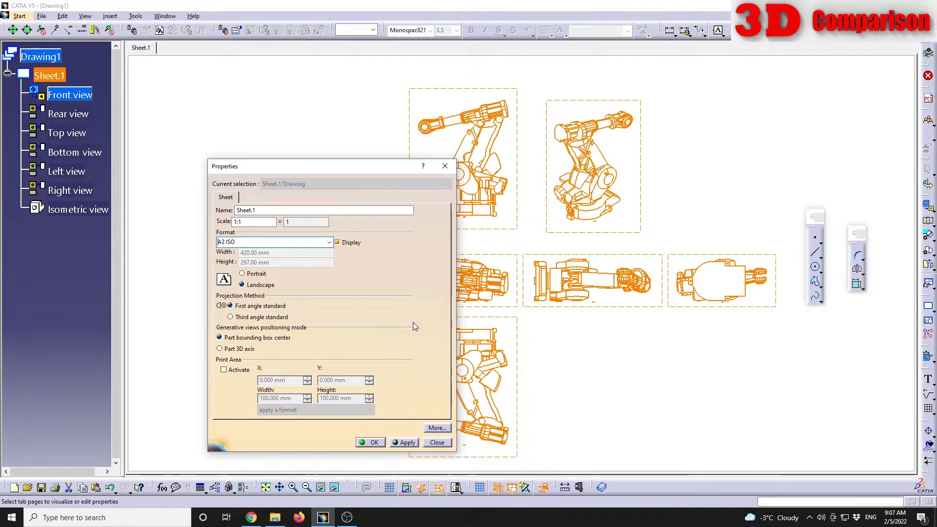
click(437, 442)
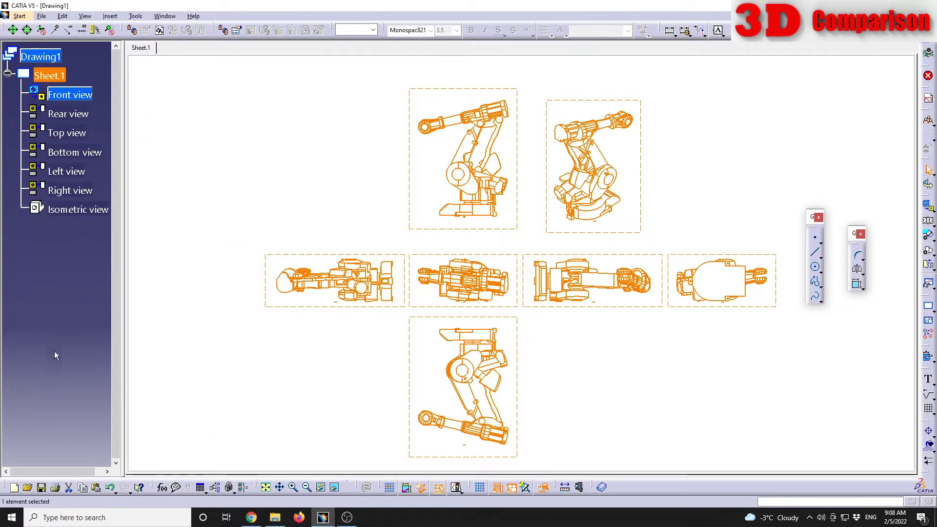
click(164, 16)
click(195, 78)
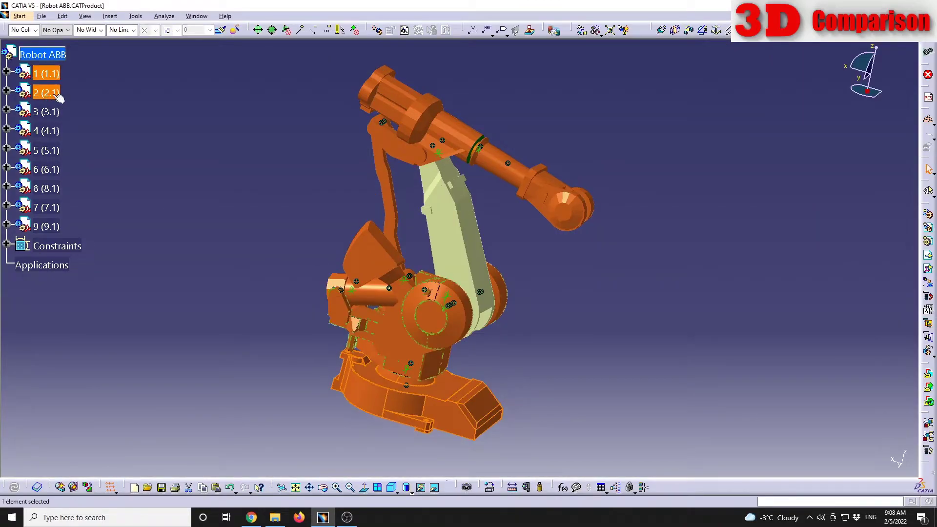
click(57, 95)
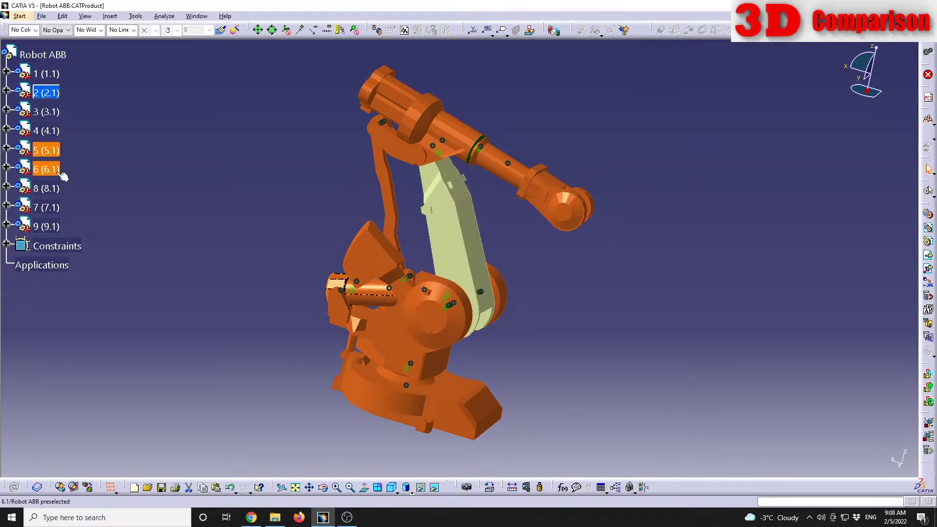
click(7, 71)
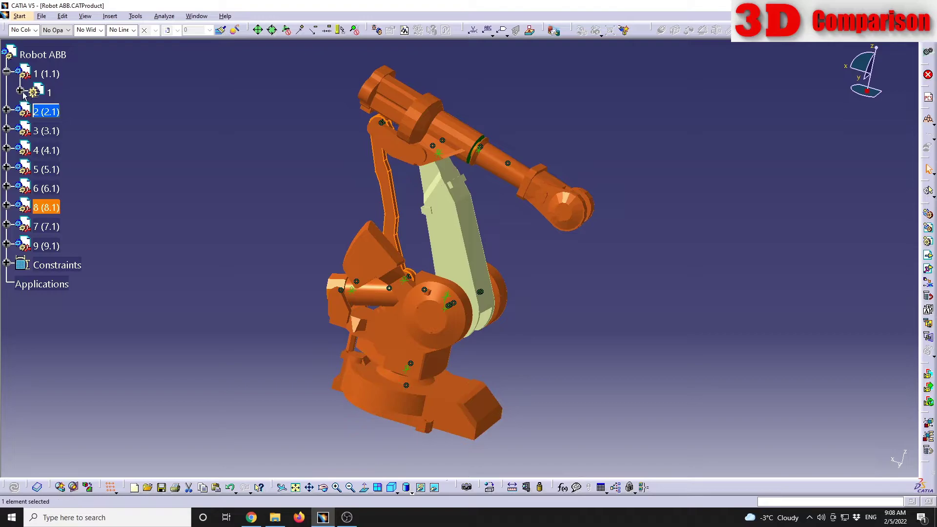
click(20, 90)
click(37, 186)
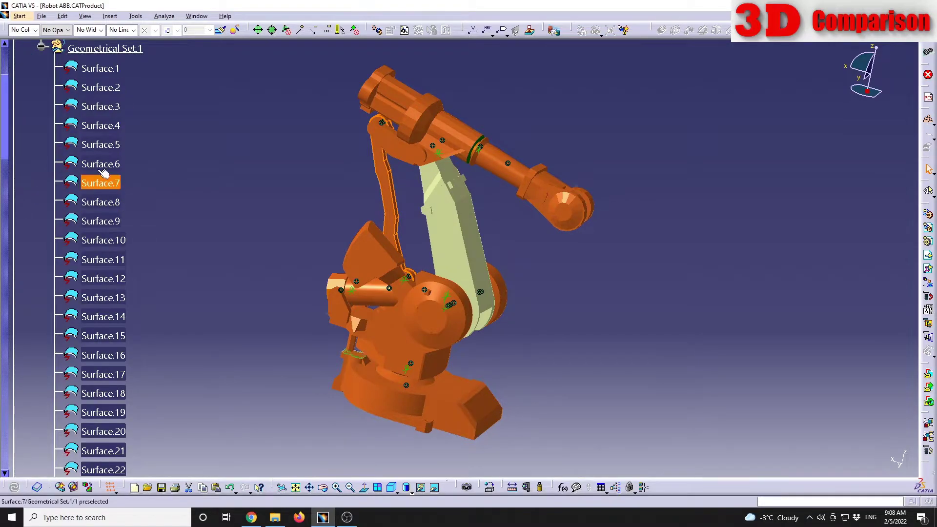
scroll(130, 146, up, 3)
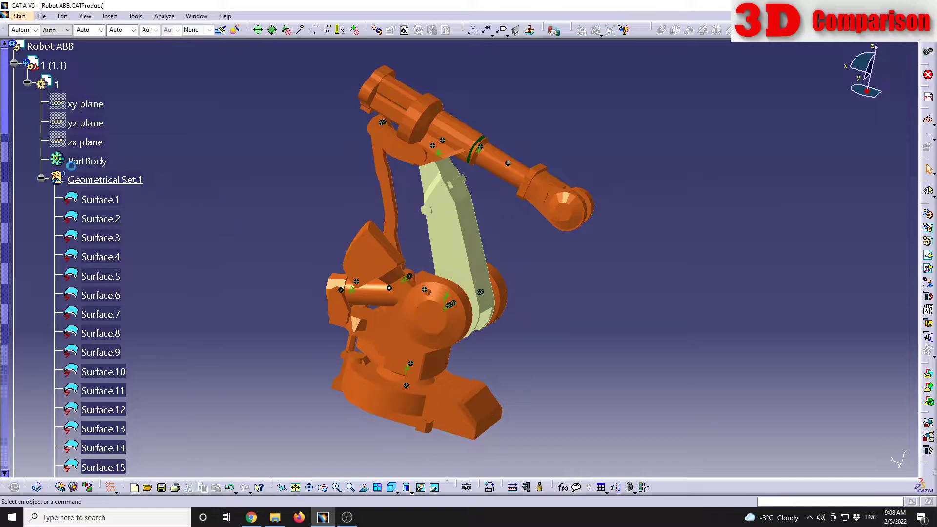
click(90, 204)
scroll(122, 322, down, 20)
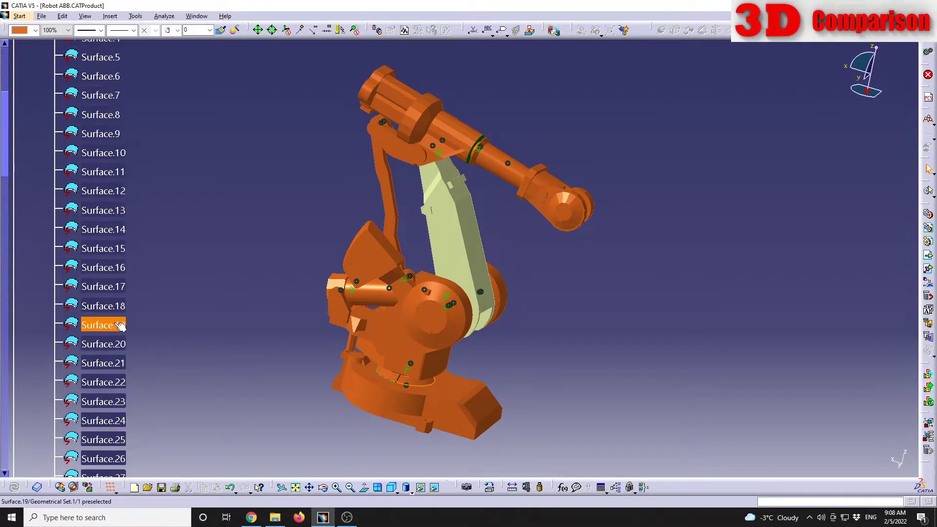
scroll(123, 320, up, 2)
scroll(124, 320, up, 18)
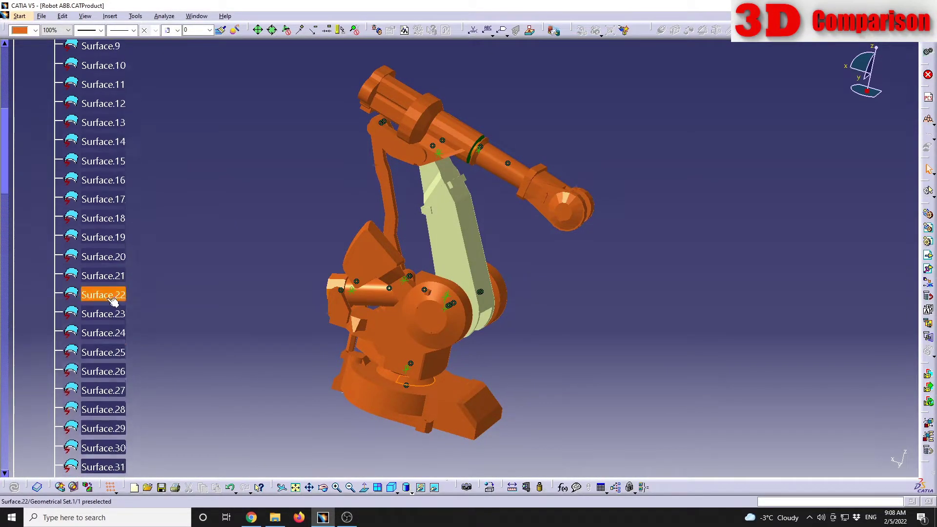
click(40, 310)
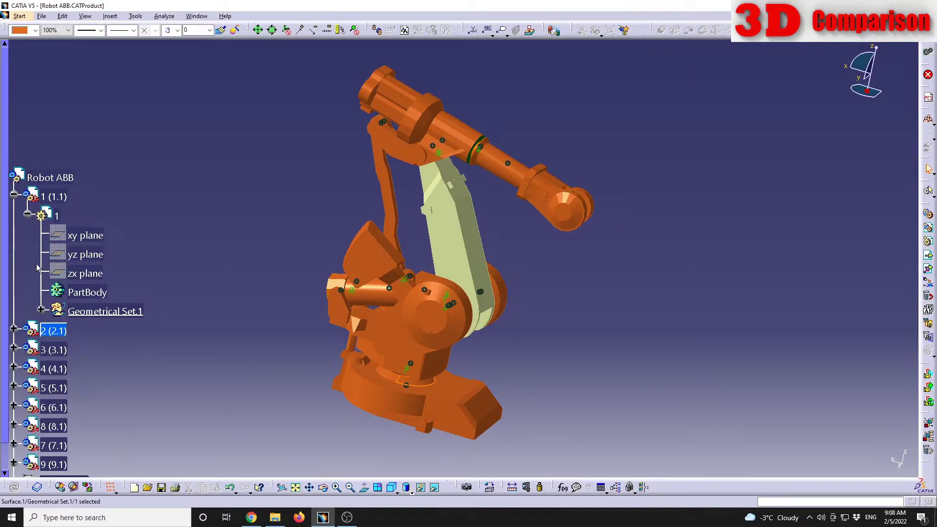
click(27, 214)
click(165, 140)
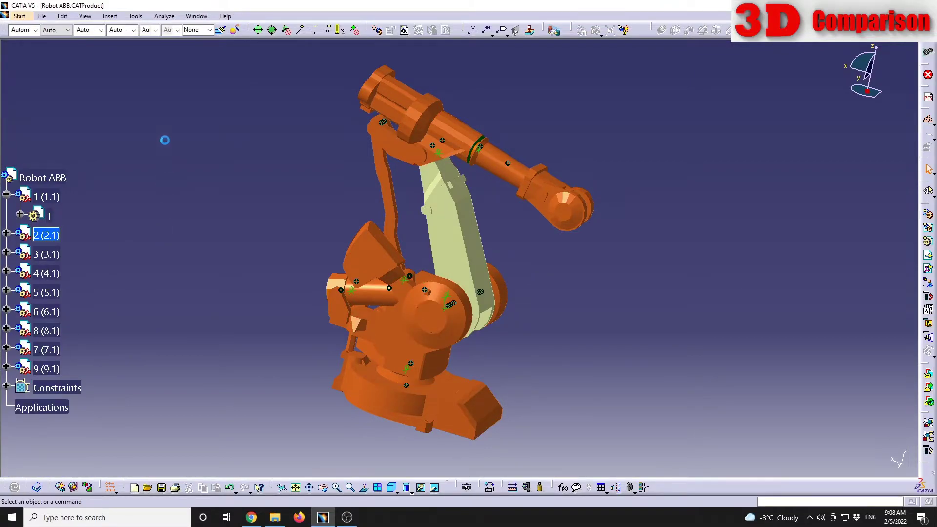
click(196, 16)
click(207, 88)
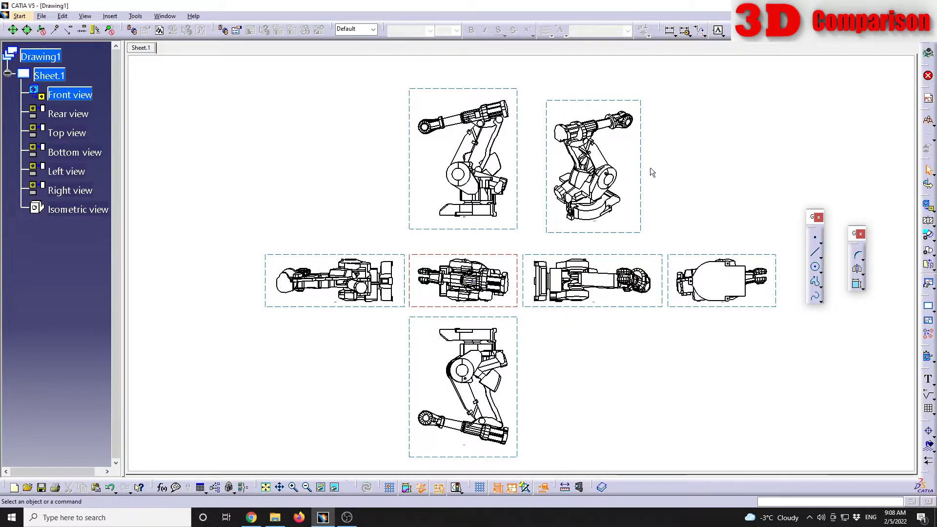
click(40, 53)
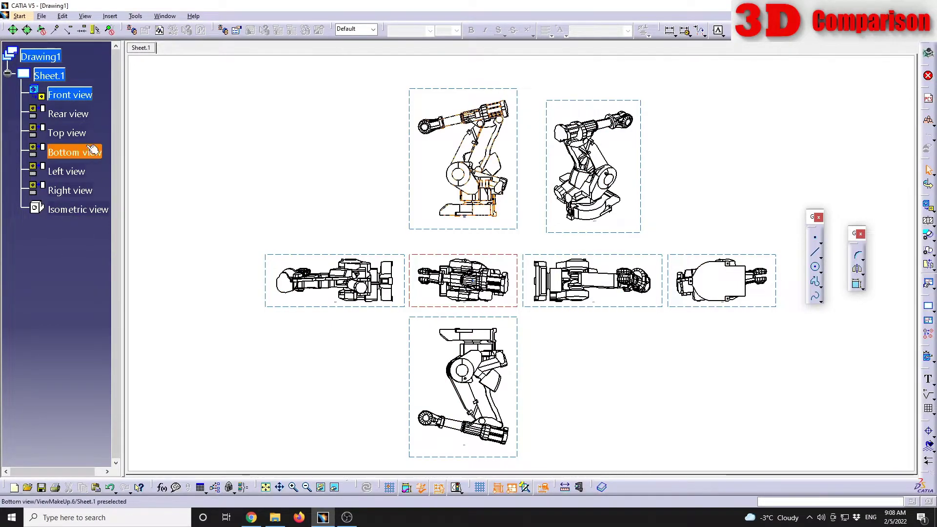
key(F3)
key(F3)
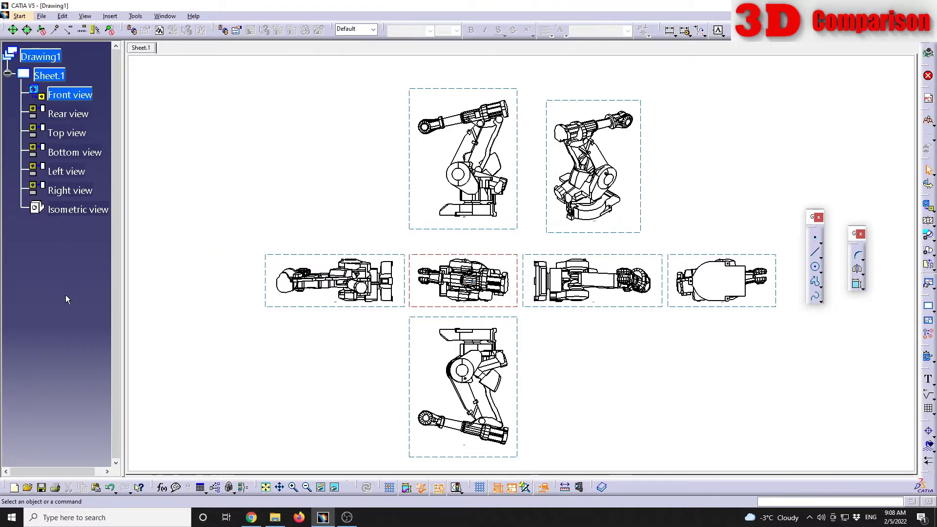
key(F3)
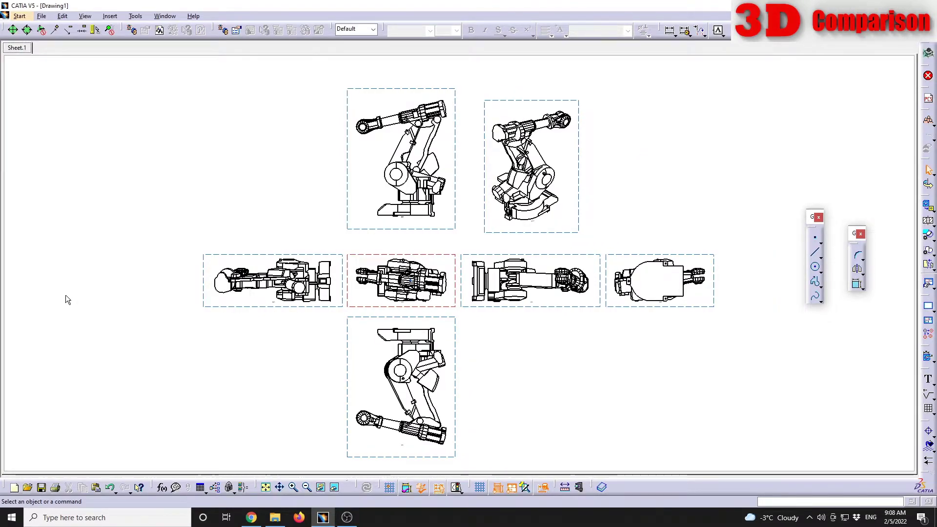
key(F3)
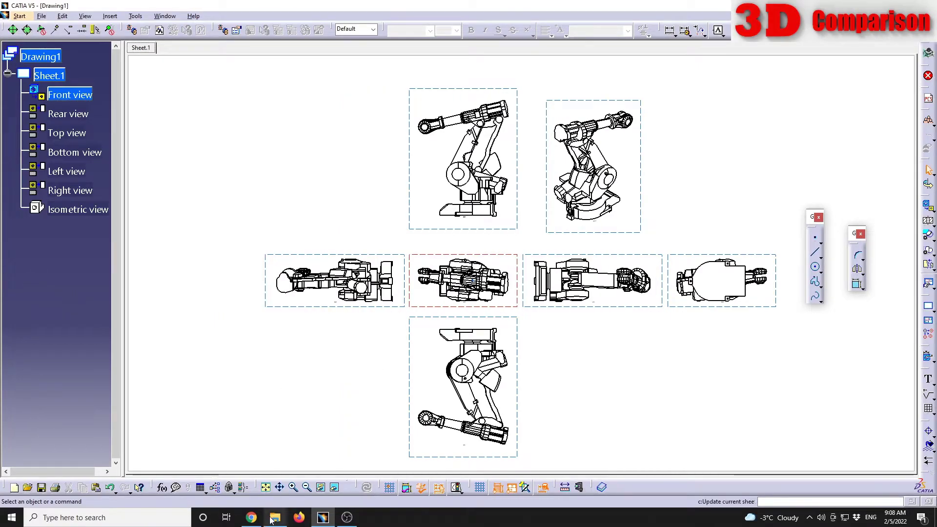
click(251, 517)
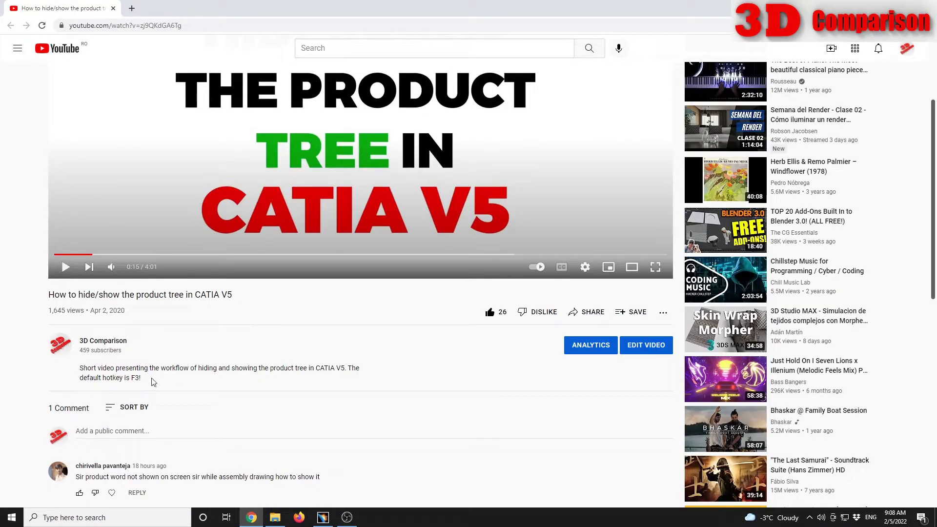
triple_click(133, 379)
click(281, 378)
drag(281, 378, 347, 365)
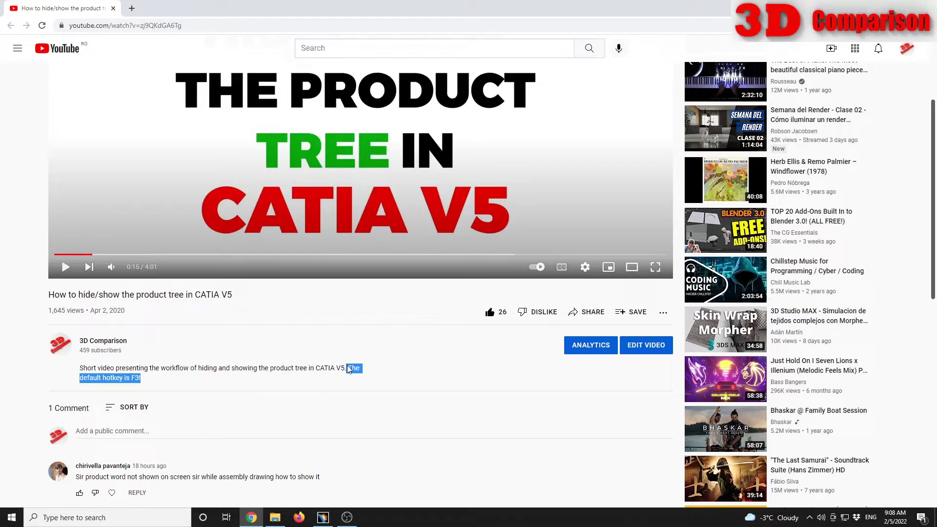
Step: Toggle the drawing tree with F3, fit all views to the window, then return to the YouTube page
click(323, 517)
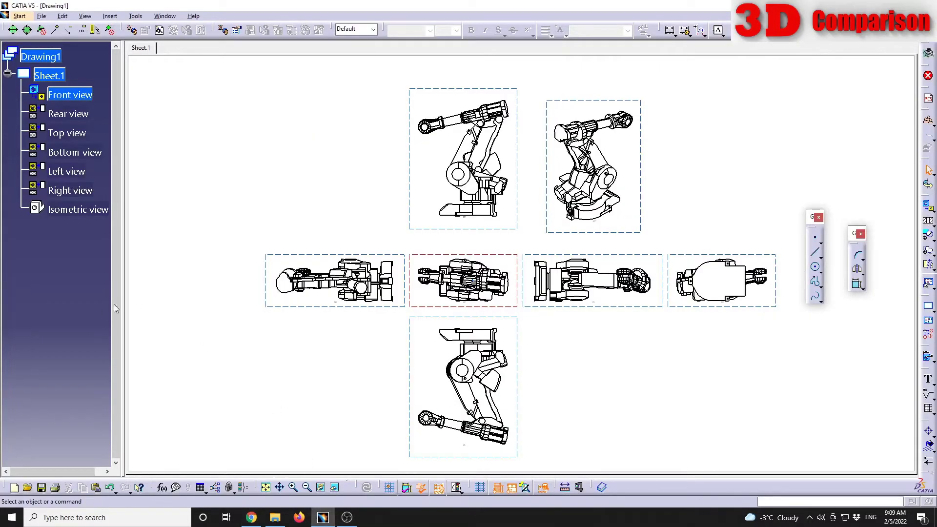
key(F3)
key(F3)
mouse_move(62, 208)
ctrl+middle_down()
mouse_move(80, 229)
mouse_move(76, 209)
ctrl+middle_up()
click(266, 487)
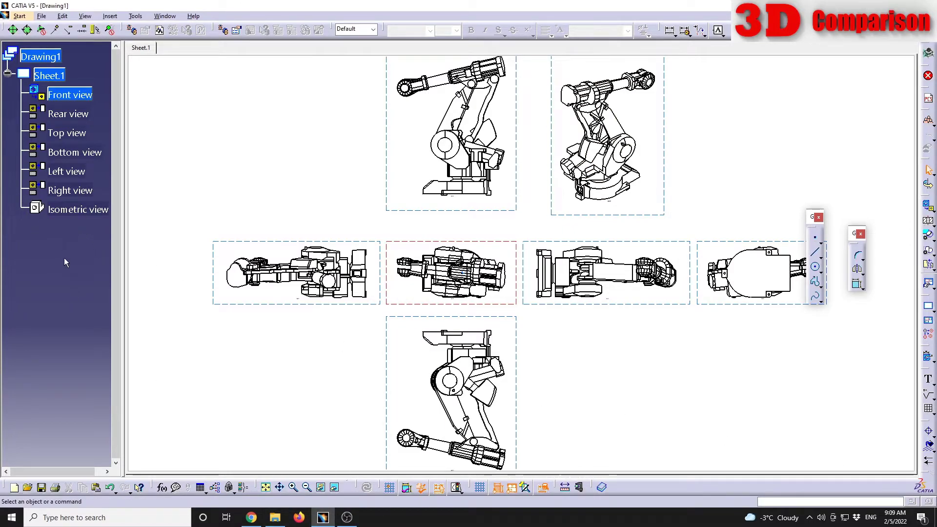
key(F3)
key(F3)
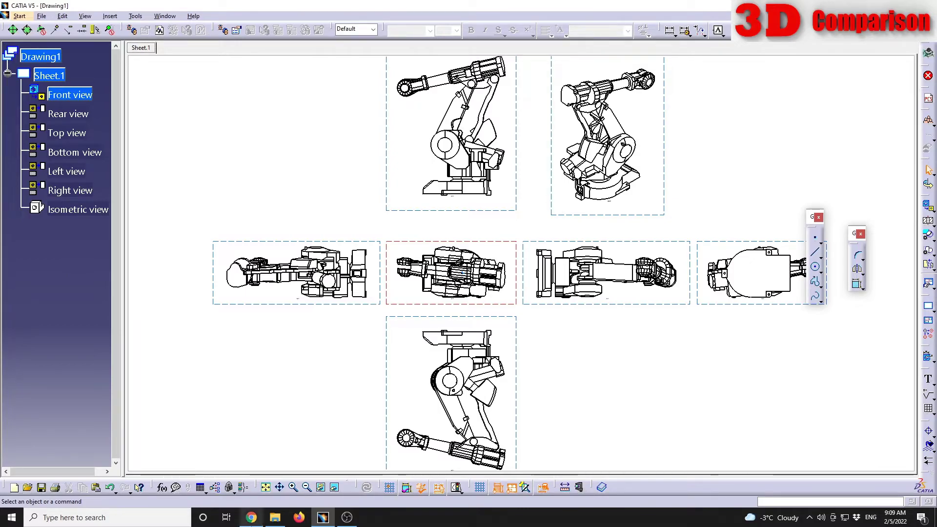
click(251, 517)
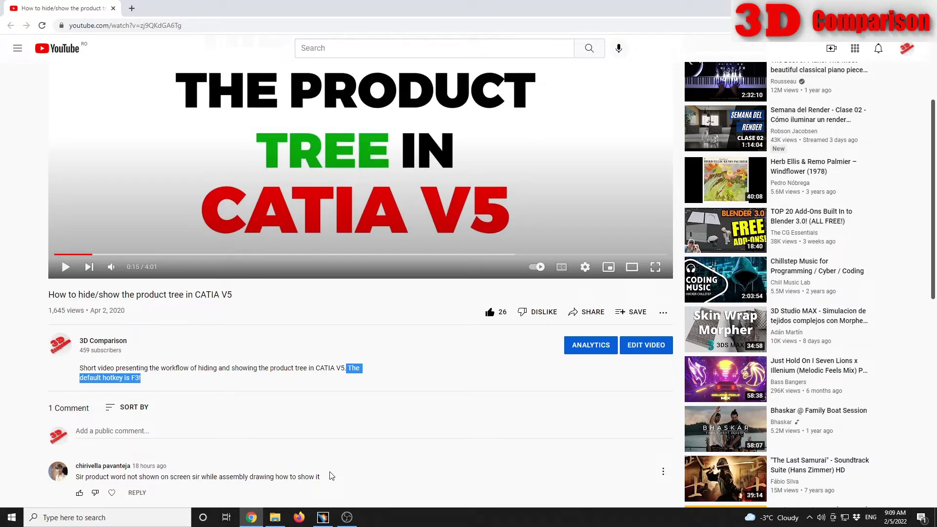
scroll(412, 381, up, 1)
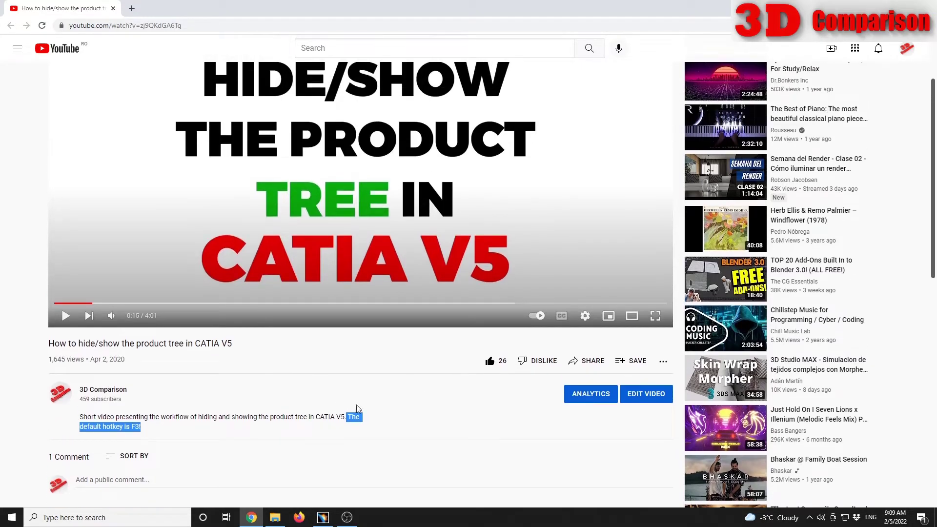
click(358, 406)
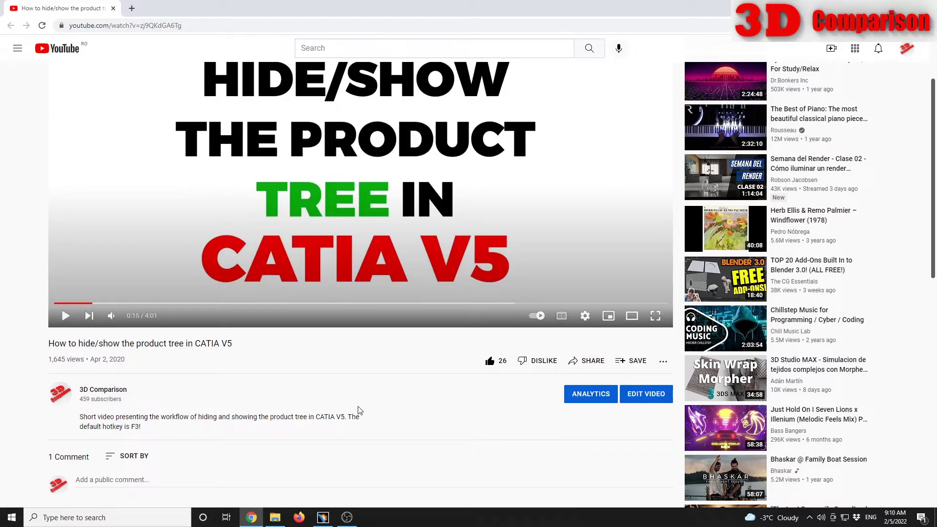